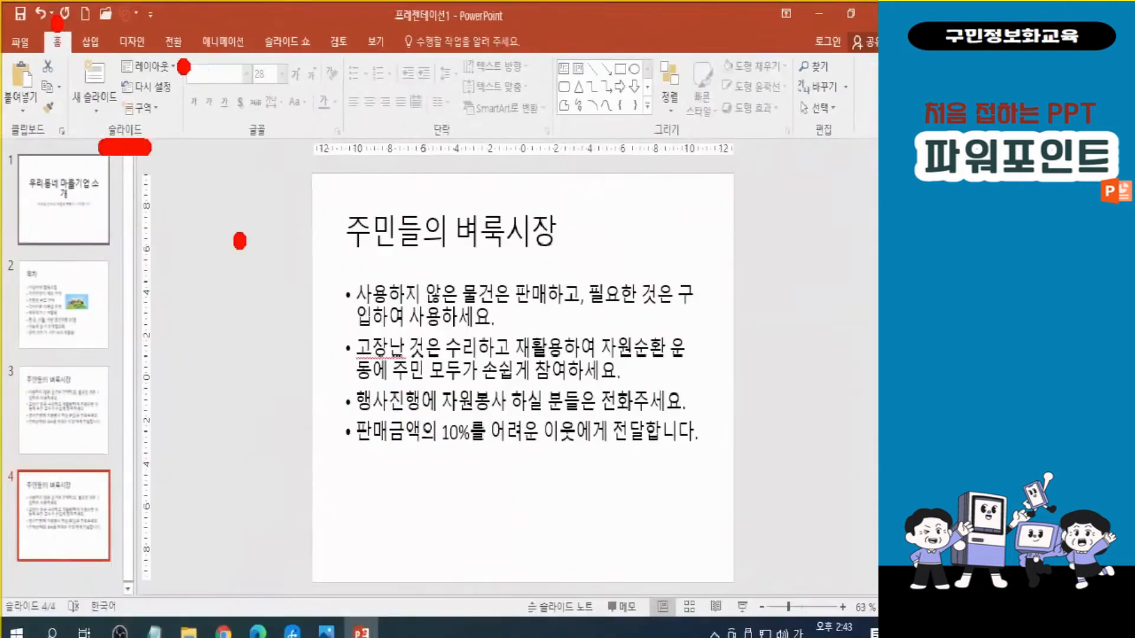
Apply the 세로 제목 및 텍스트 (vertical title and text) layout to slide 4.
click(289, 128)
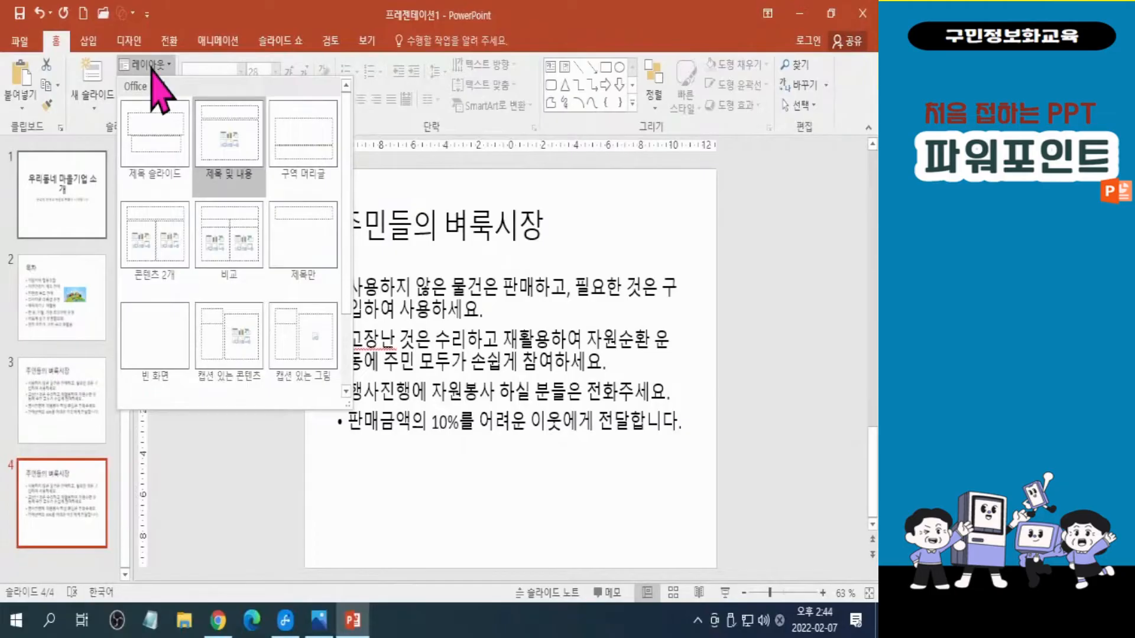
scroll(296, 354, down, 1)
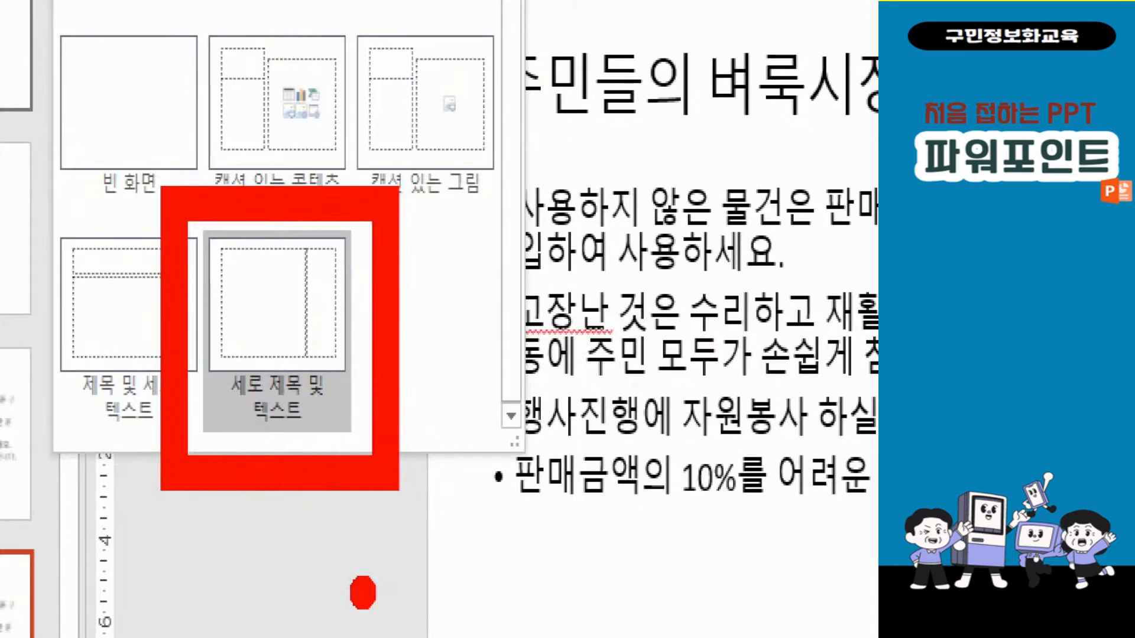
click(277, 330)
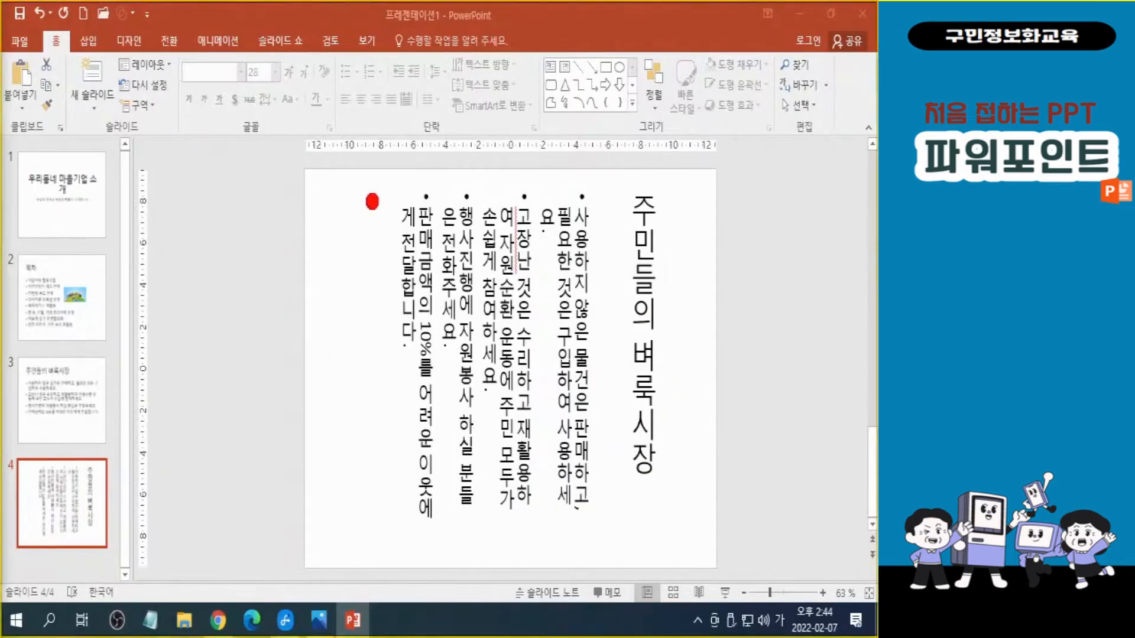
drag(384, 228, 270, 217)
drag(383, 167, 366, 250)
key(ctrl+z)
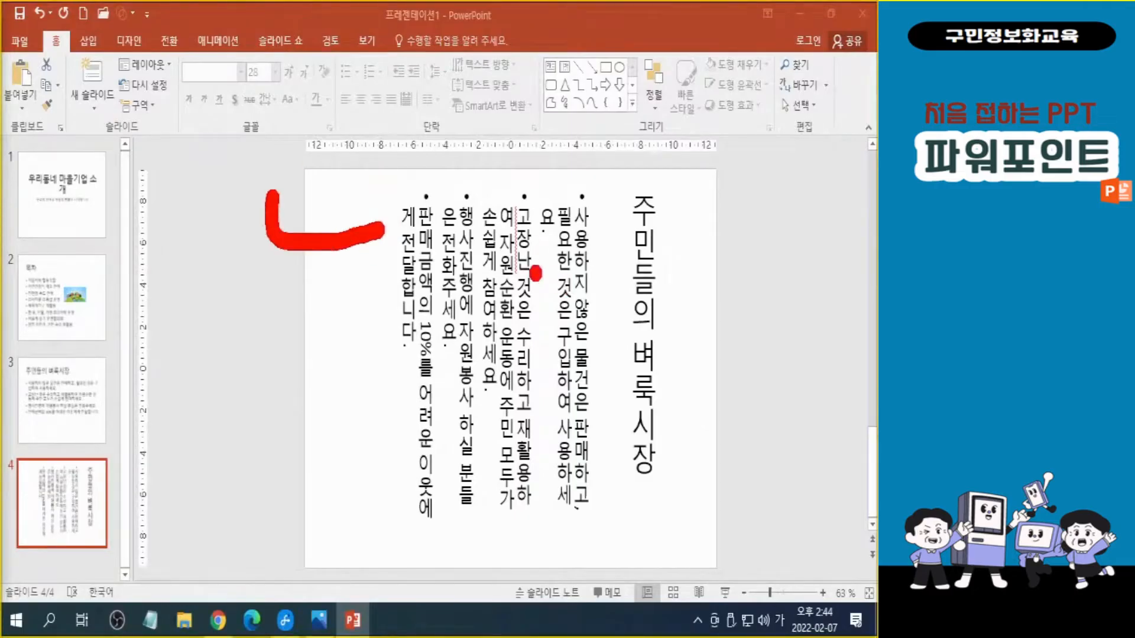
key(ctrl+z)
mouse_move(615, 180)
mouse_down()
mouse_move(685, 485)
mouse_move(653, 489)
mouse_up()
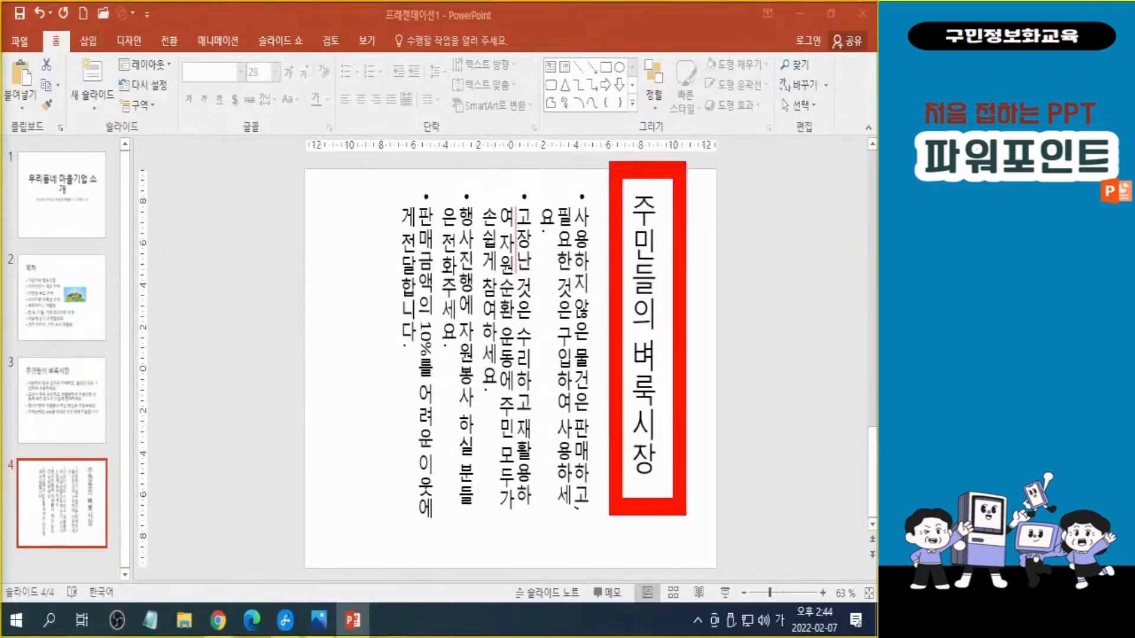
key(ctrl+z)
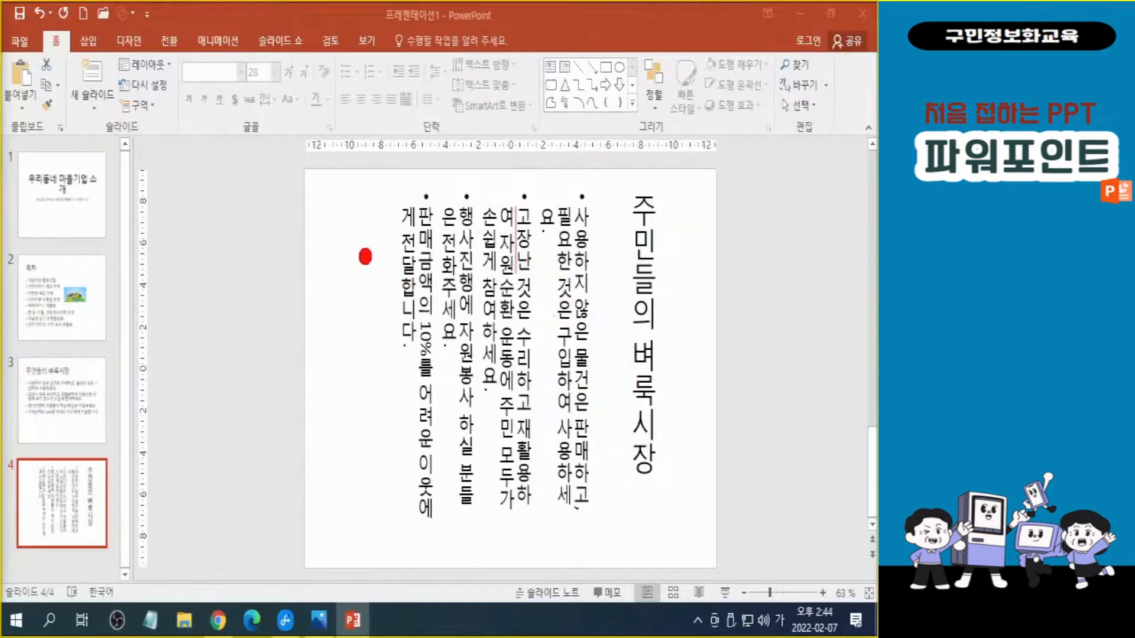
drag(320, 257, 473, 258)
drag(315, 343, 576, 342)
drag(369, 397, 529, 397)
drag(348, 483, 510, 482)
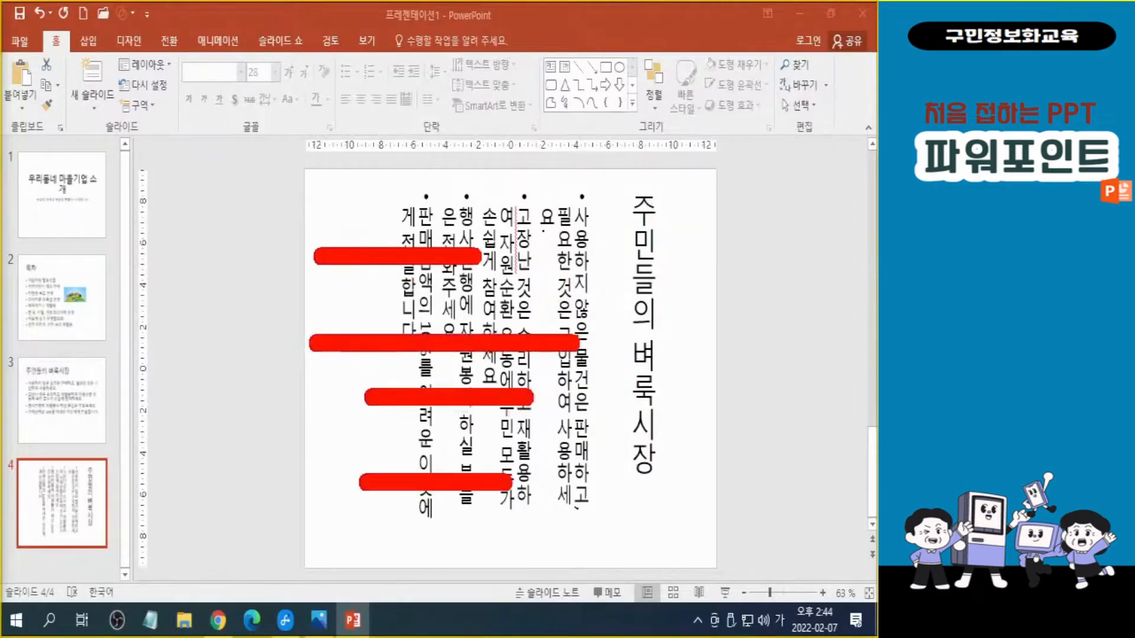
key(ctrl+z)
key(ctrl+z)
key(ctrl+z)
key(ctrl+z)
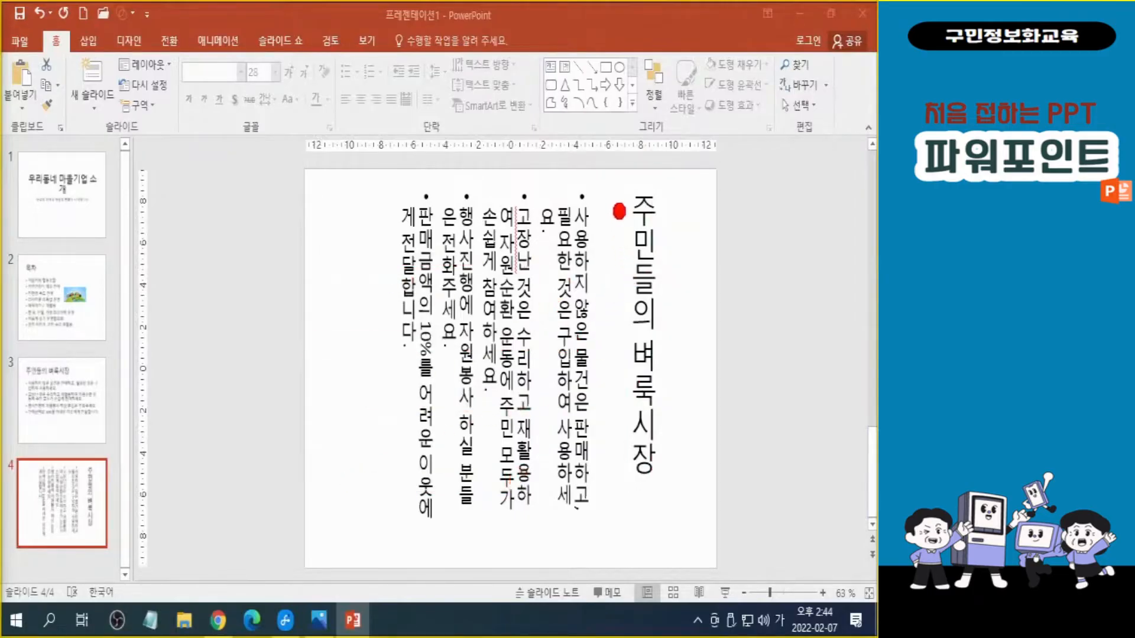
mouse_move(612, 191)
mouse_down()
mouse_move(631, 405)
mouse_move(612, 525)
mouse_move(528, 223)
mouse_move(526, 558)
mouse_move(443, 188)
mouse_move(449, 538)
mouse_move(381, 183)
mouse_move(405, 525)
mouse_up()
mouse_move(376, 481)
mouse_down()
mouse_move(378, 495)
mouse_move(425, 521)
mouse_up()
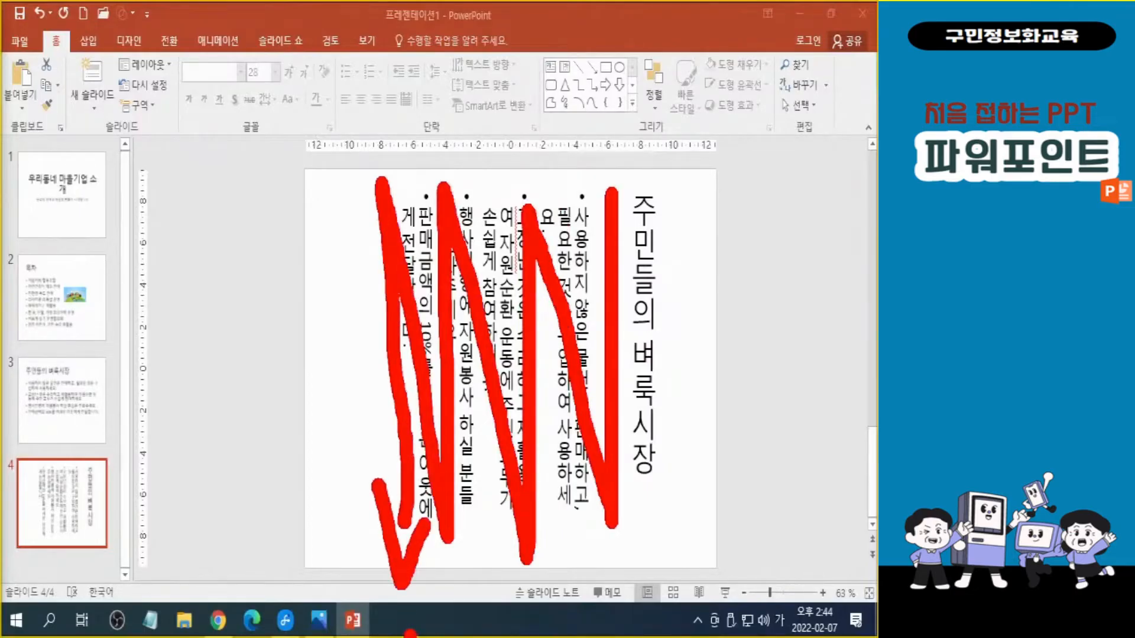
key(Escape)
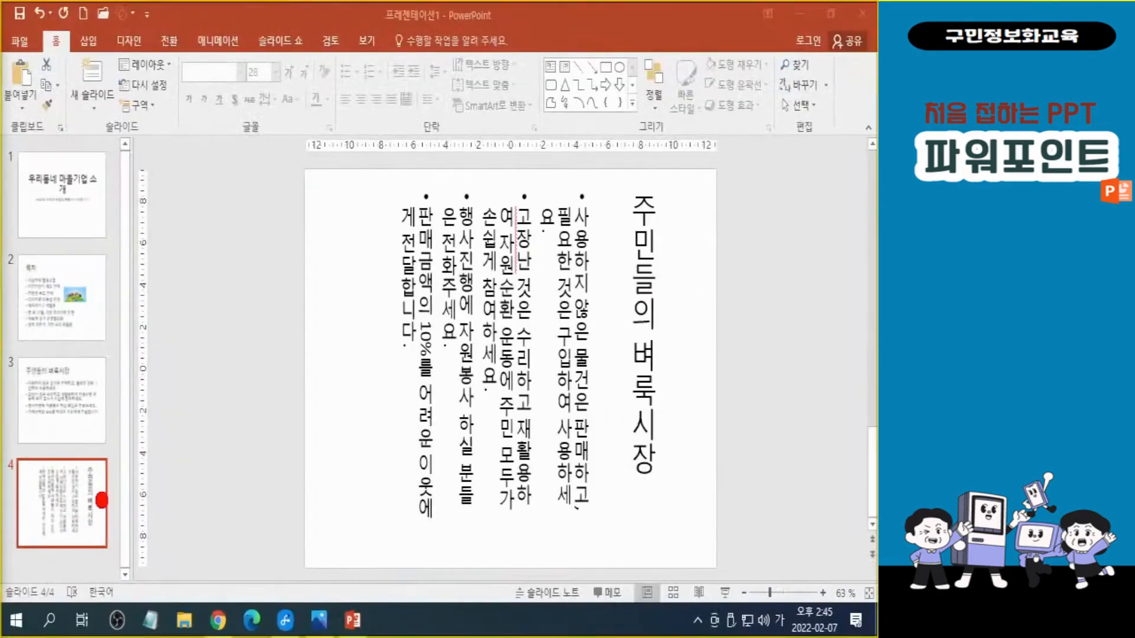
mouse_move(98, 517)
mouse_down()
mouse_move(354, 101)
mouse_move(89, 109)
mouse_move(76, 132)
mouse_move(88, 147)
mouse_move(124, 133)
mouse_up()
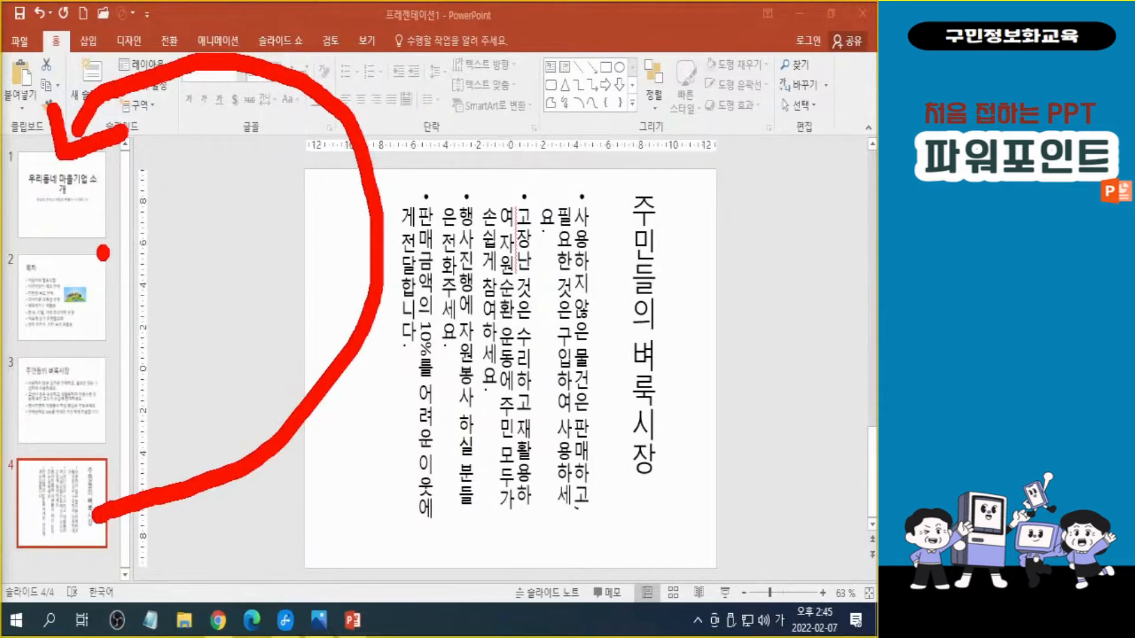
key(Escape)
key(ctrl)
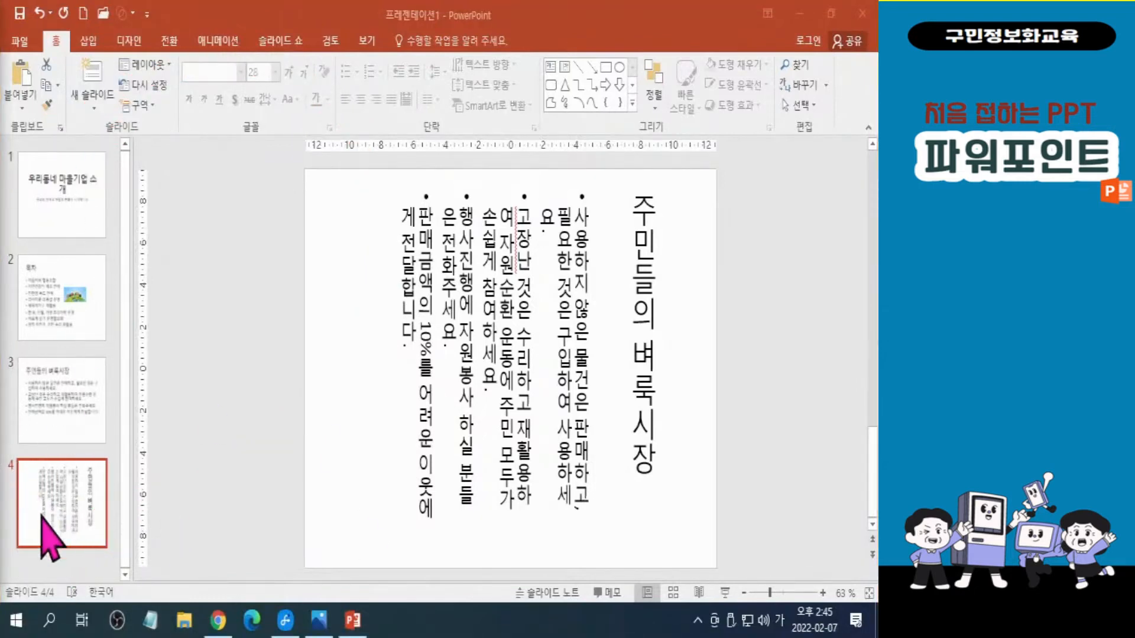
Move slide 4 to the first position in the slide order.
click(64, 520)
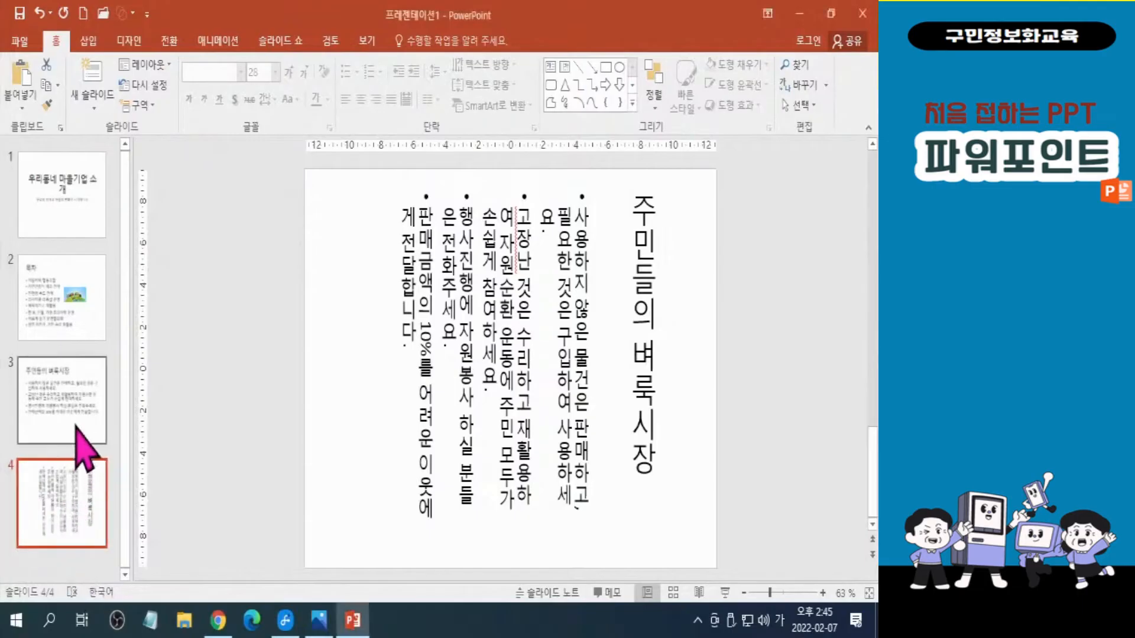
drag(55, 535, 59, 183)
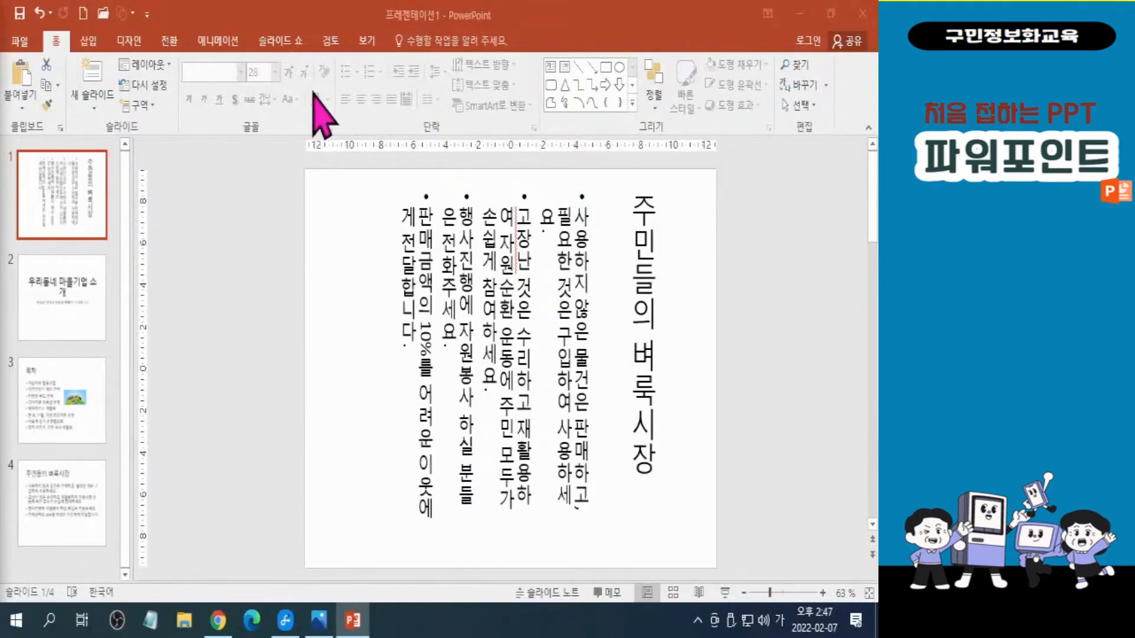
click(65, 219)
key(ctrl)
key(ctrl)
key(ctrl)
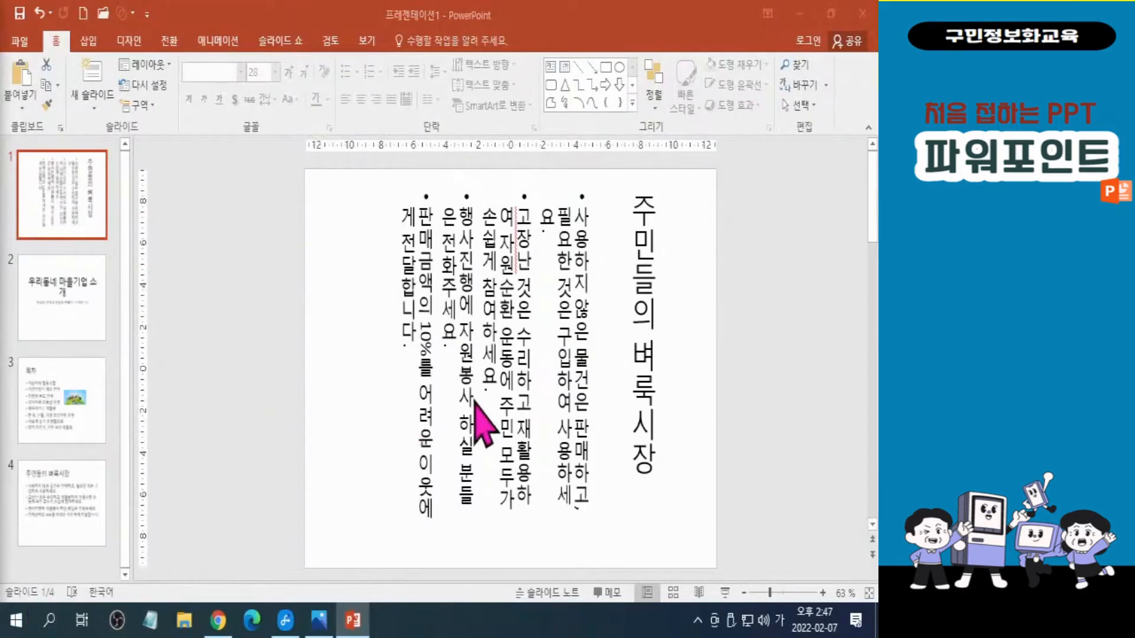
Open the keyboard photo to examine the key layout, then close it and return to the presentation.
mouse_move(318, 614)
click(340, 514)
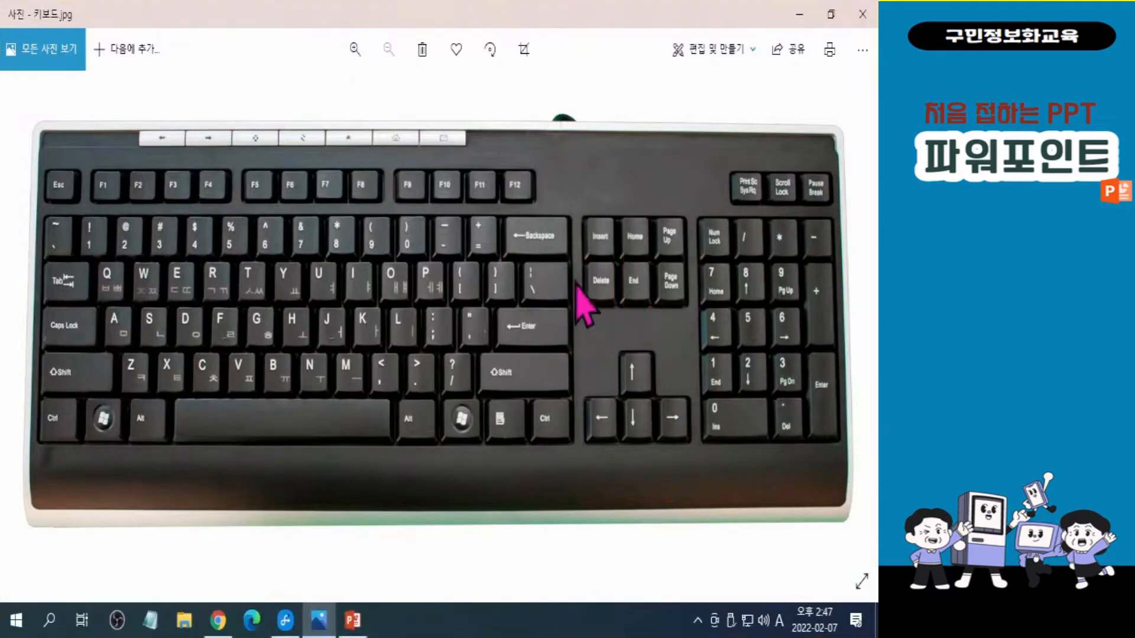
click(799, 14)
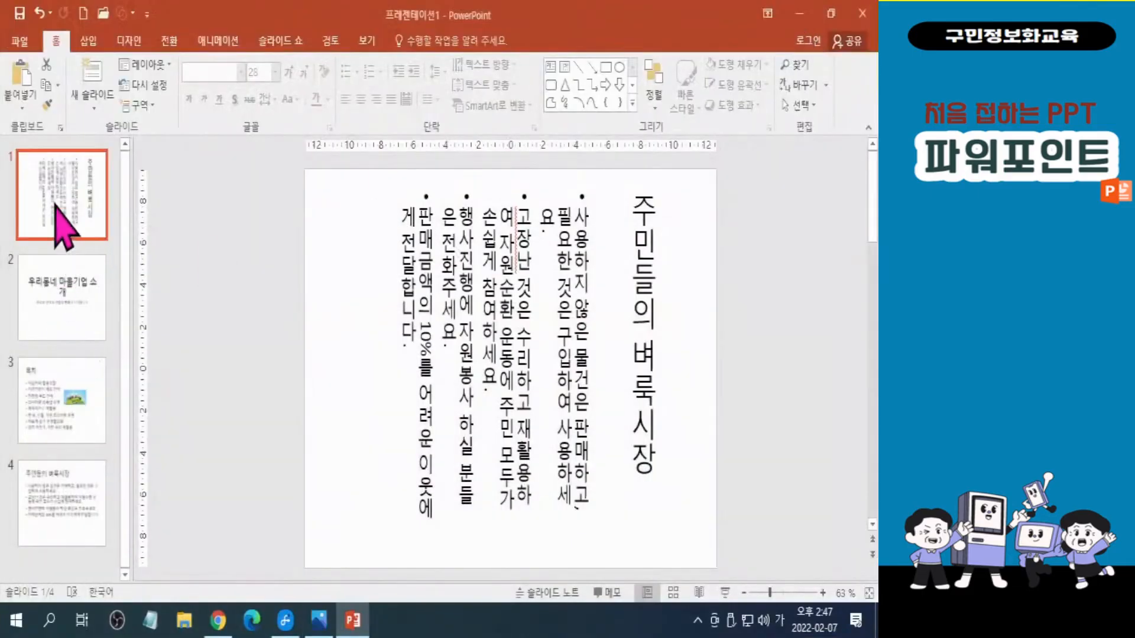
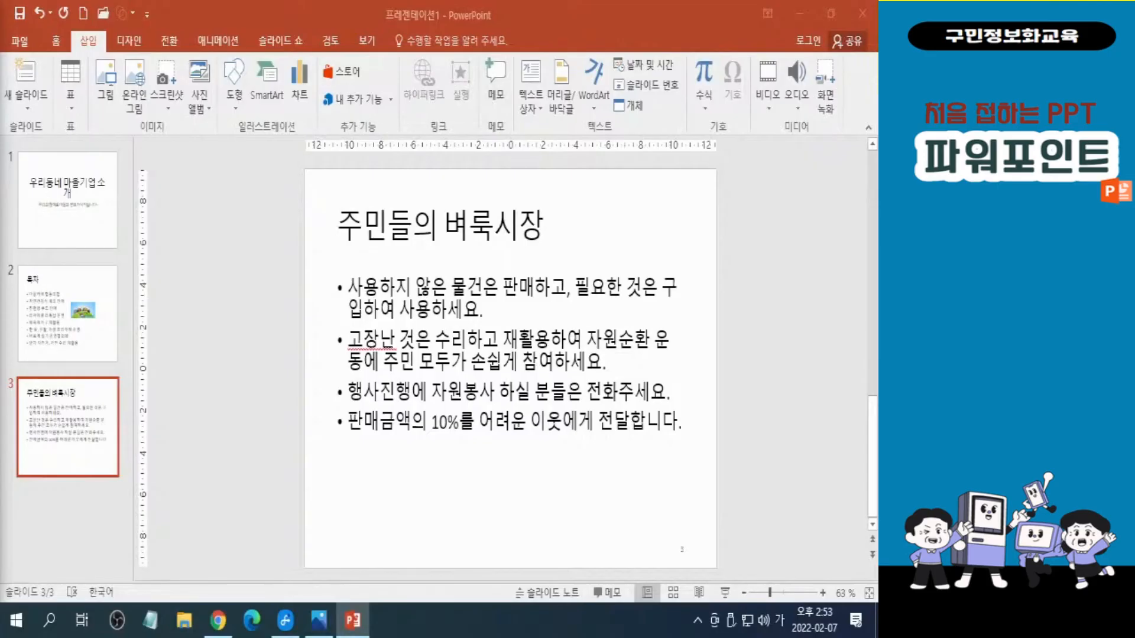
Switch the presentation to Slide Sorter view.
click(673, 592)
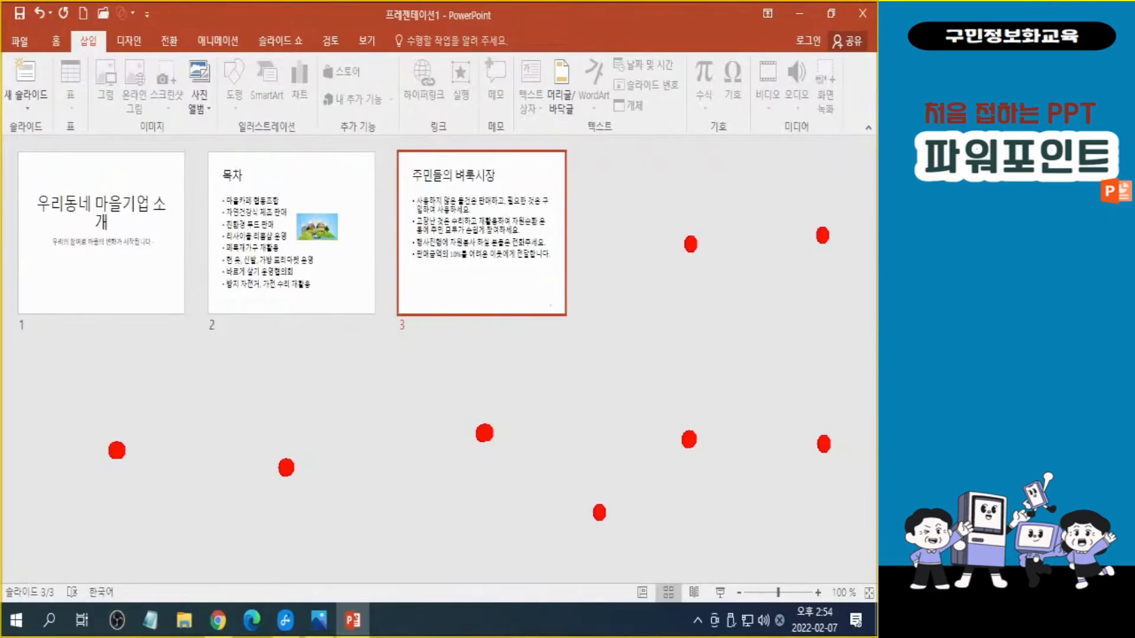
key(Escape)
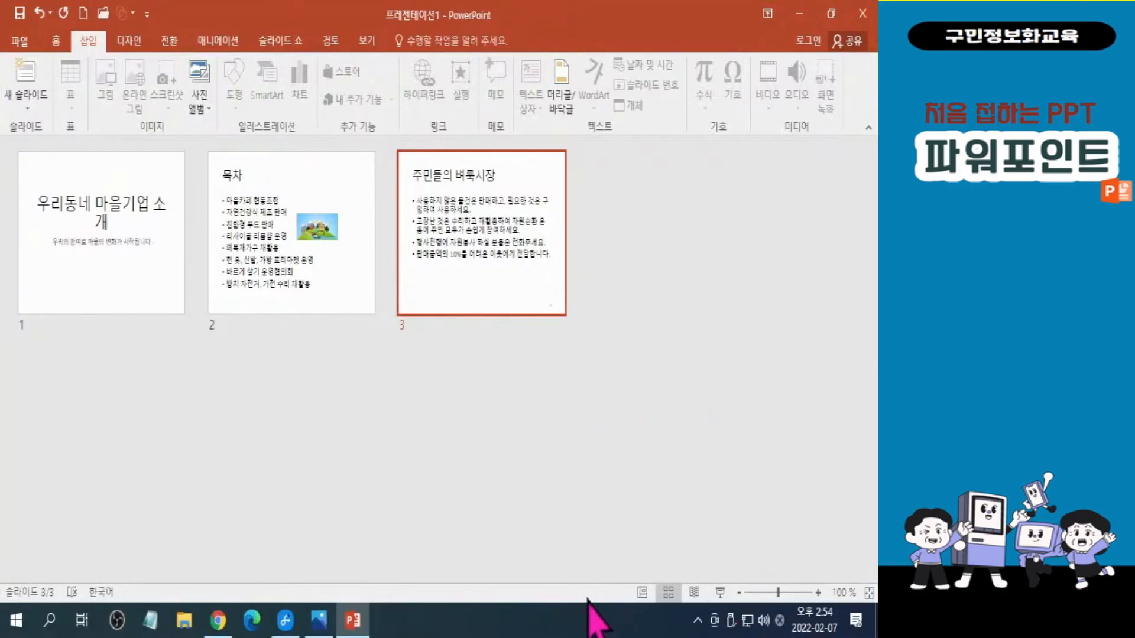
Open the zoom settings and set a custom zoom of 130% for the slide sorter.
key(ctrl)
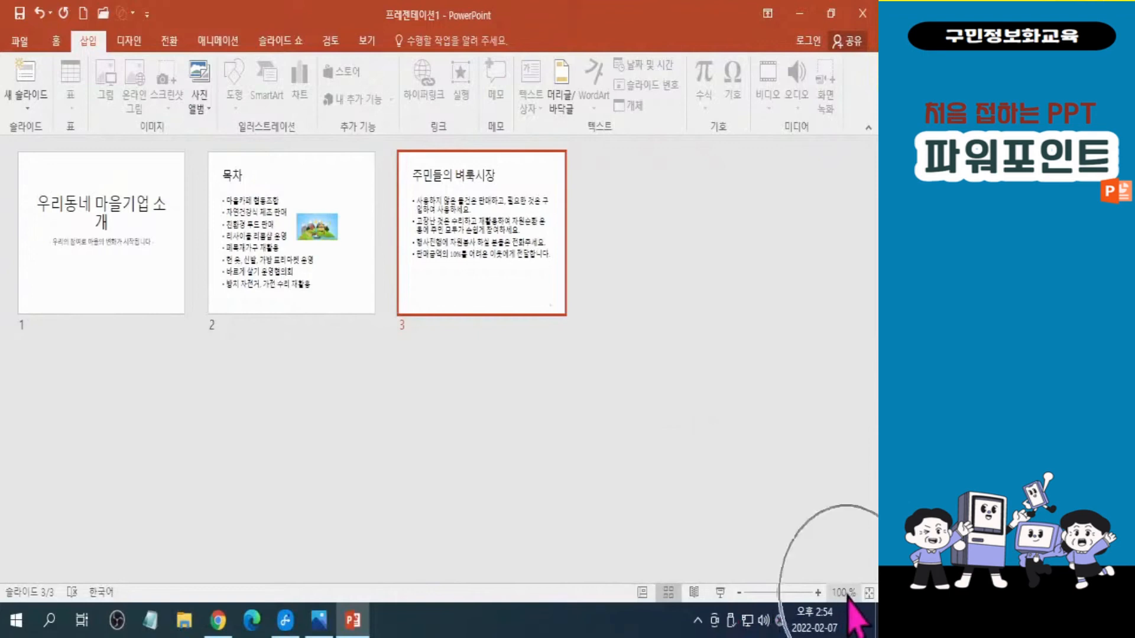
key(ctrl)
key(ctrl)
click(842, 593)
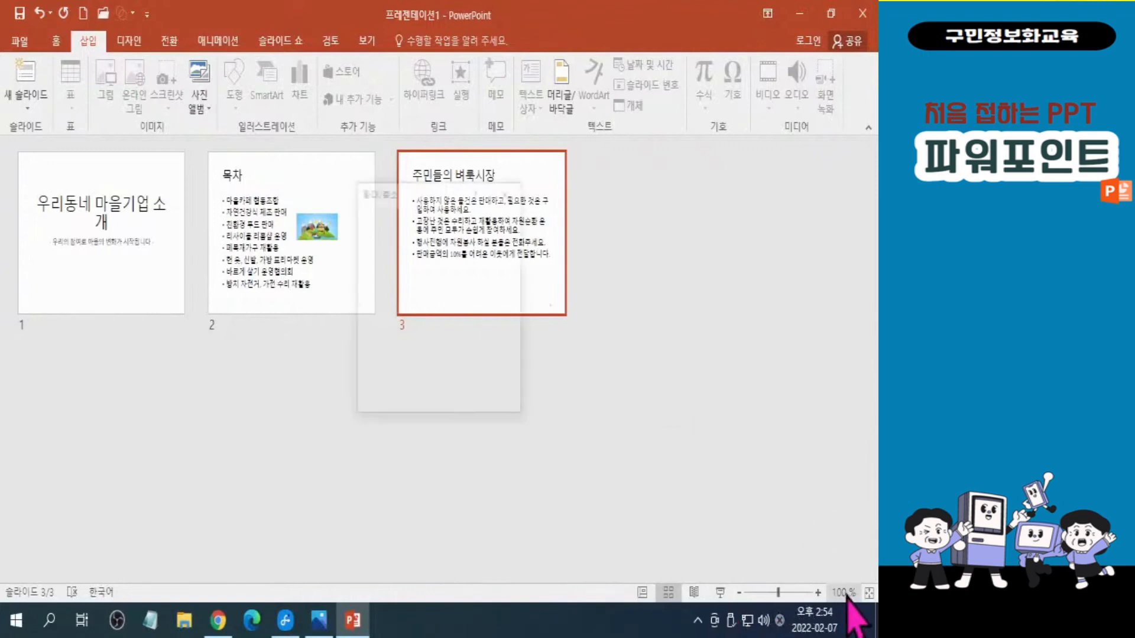
key(ctrl)
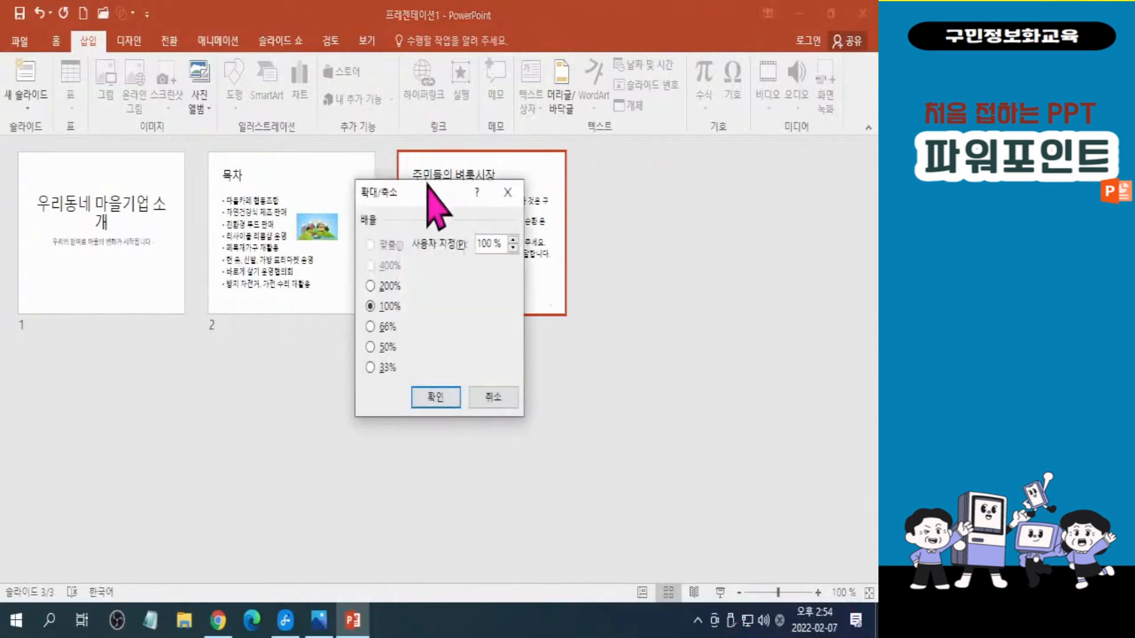
drag(435, 195, 791, 361)
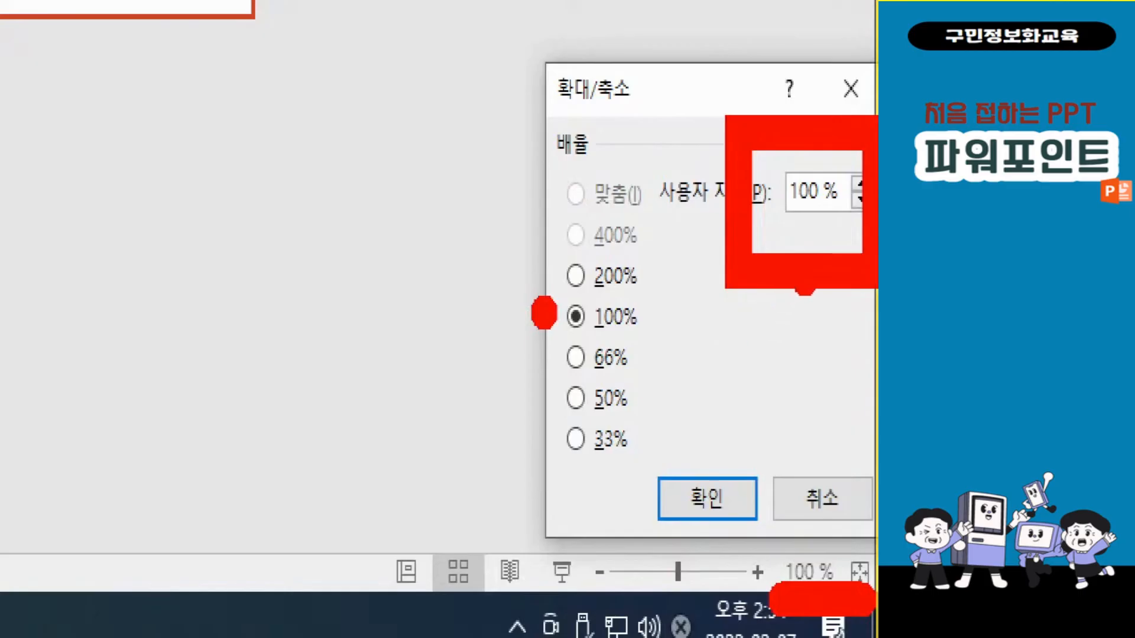
drag(804, 290, 722, 443)
mouse_move(704, 378)
mouse_down()
mouse_move(687, 471)
mouse_move(779, 438)
mouse_up()
key(Escape)
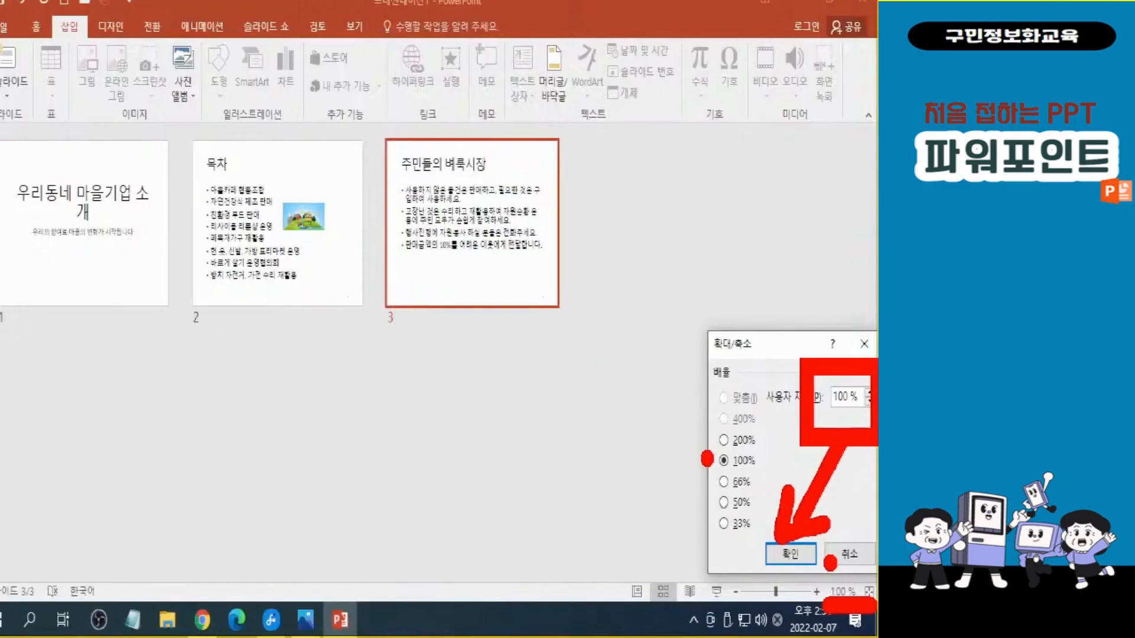
drag(856, 408, 749, 420)
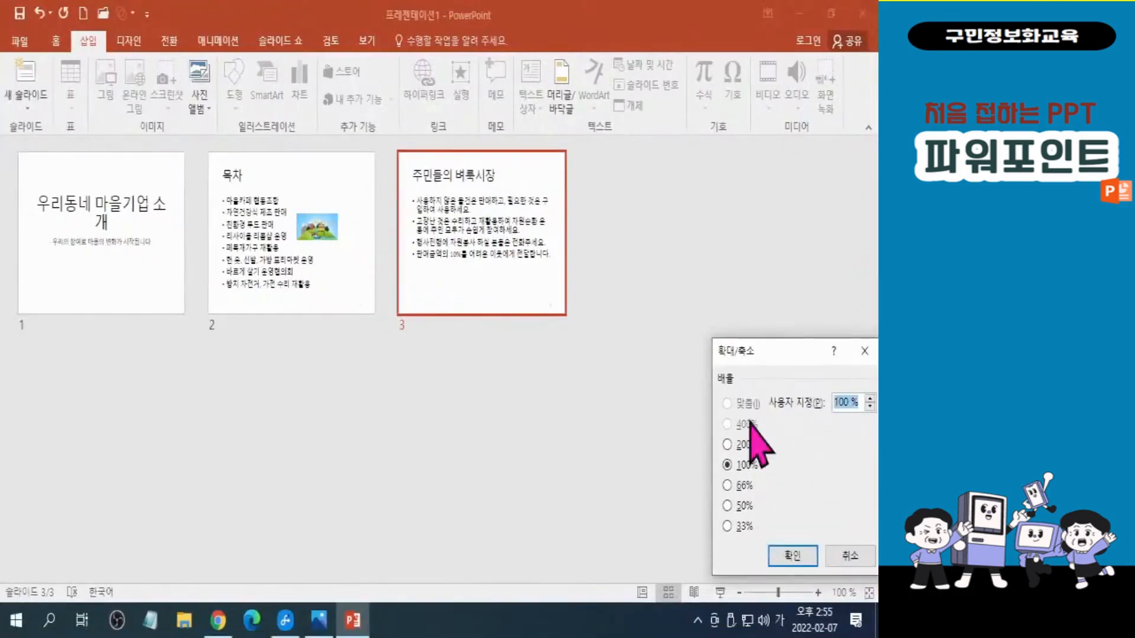
text(13)
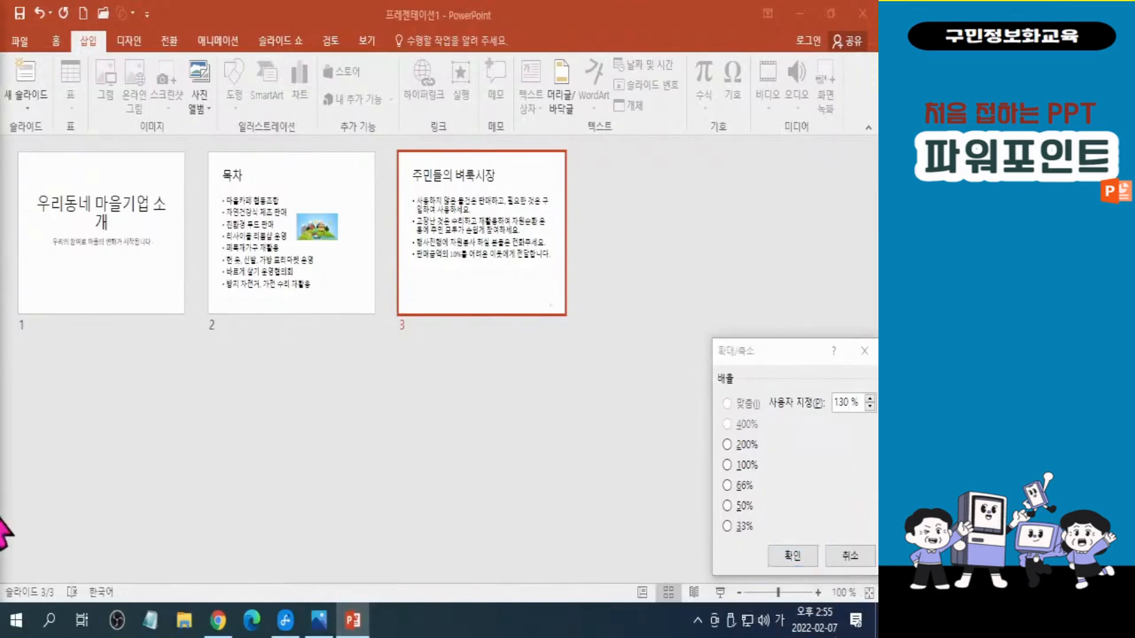
click(791, 555)
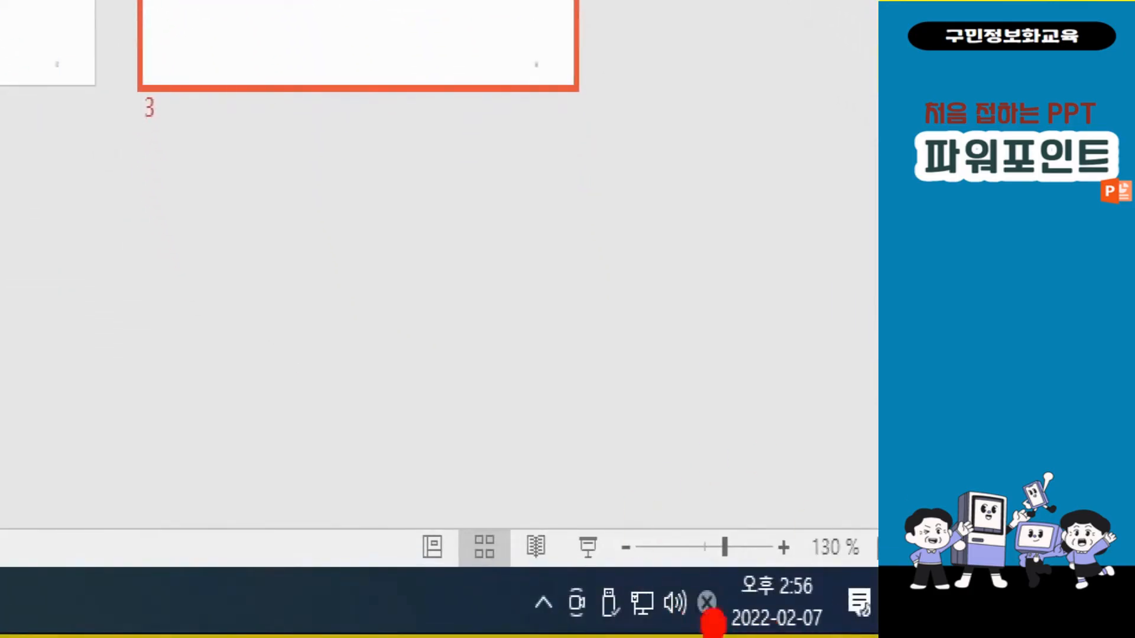
Play the slide show from slide 3 through to the end, then exit back to the slide sorter.
mouse_move(520, 465)
mouse_down()
mouse_move(603, 531)
mouse_move(636, 621)
mouse_up()
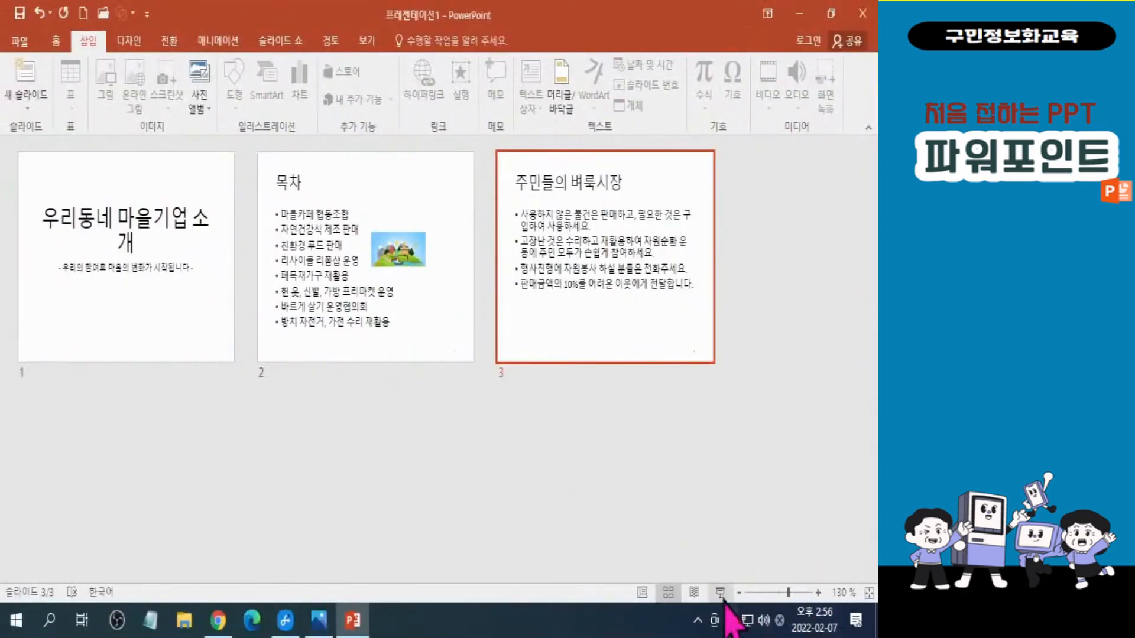
click(720, 593)
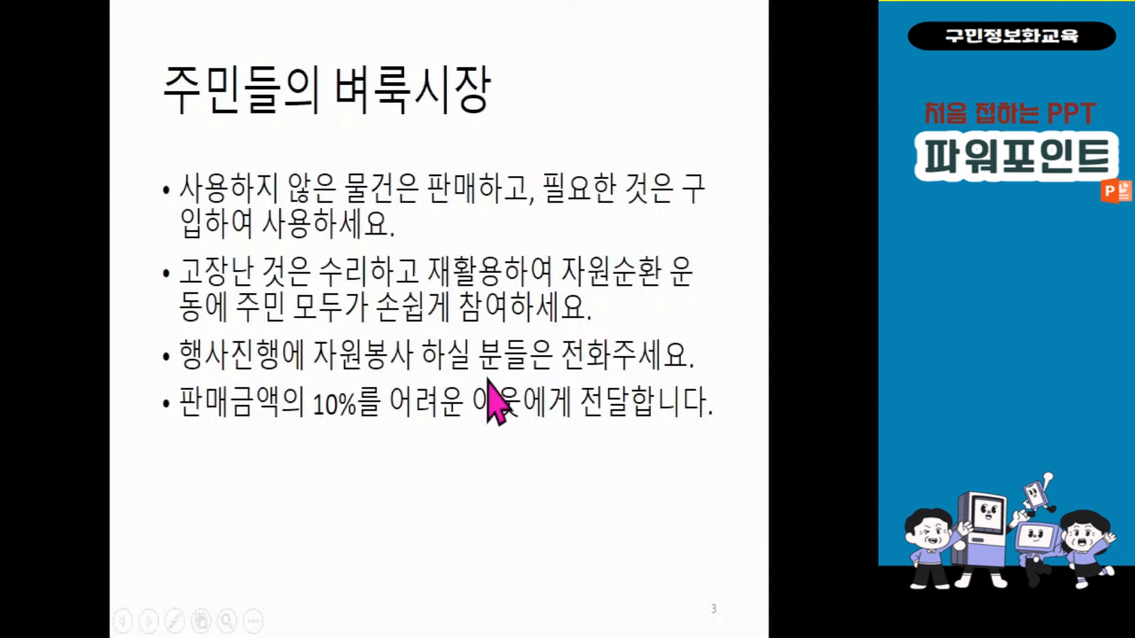
click(810, 321)
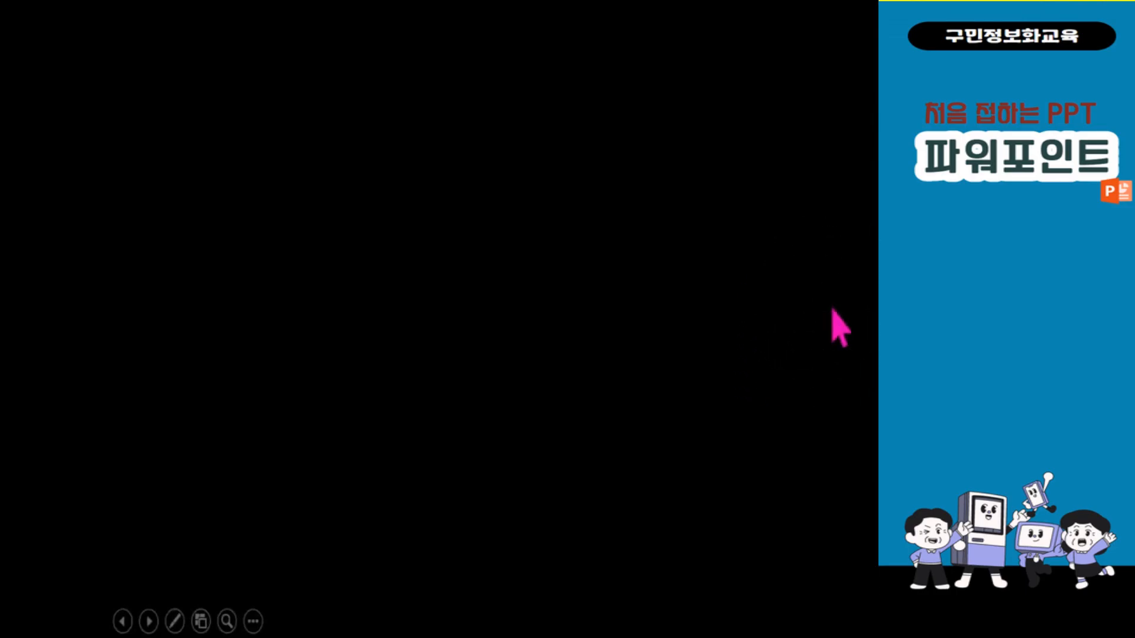
click(839, 328)
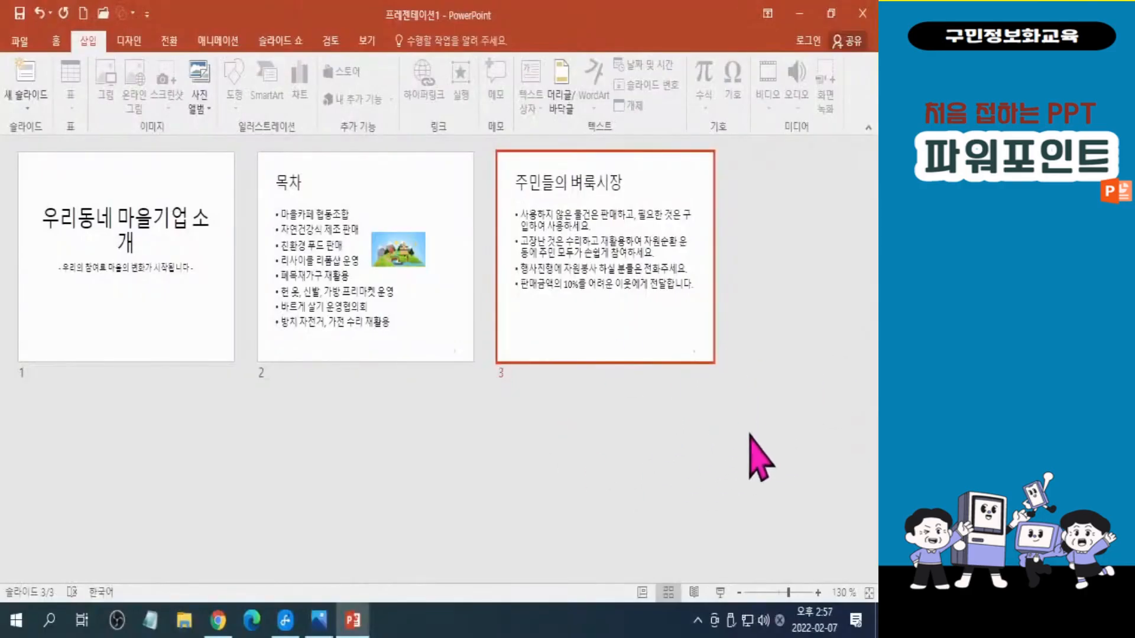